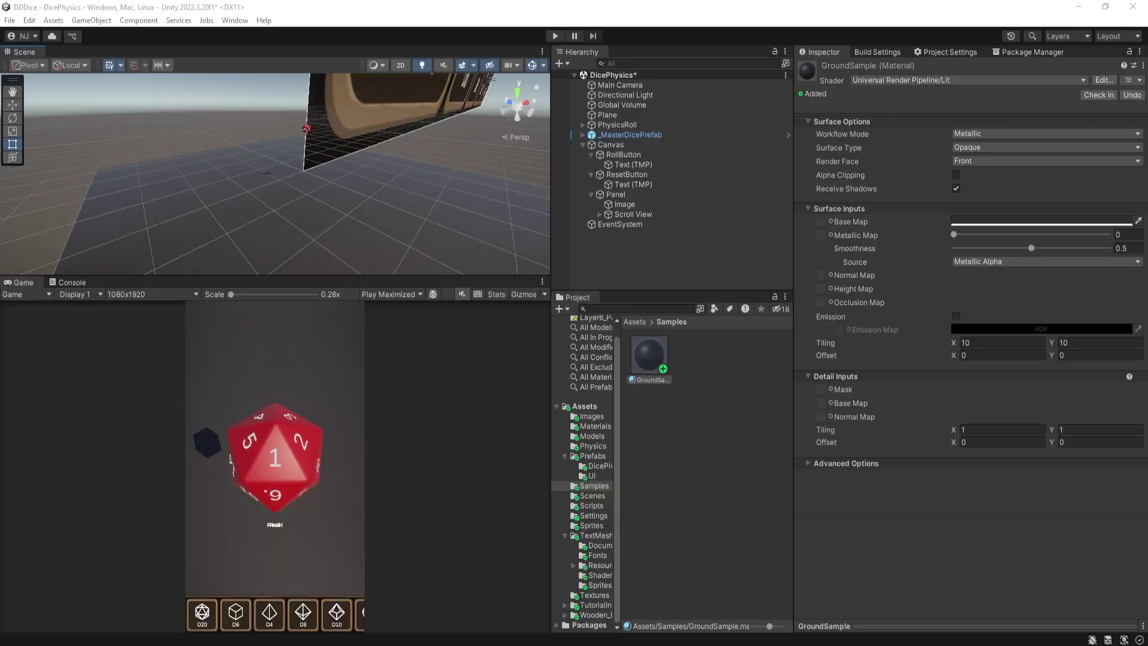
Run the game, test a roll of the D20 and switch to the D6.
key(ctrl+p)
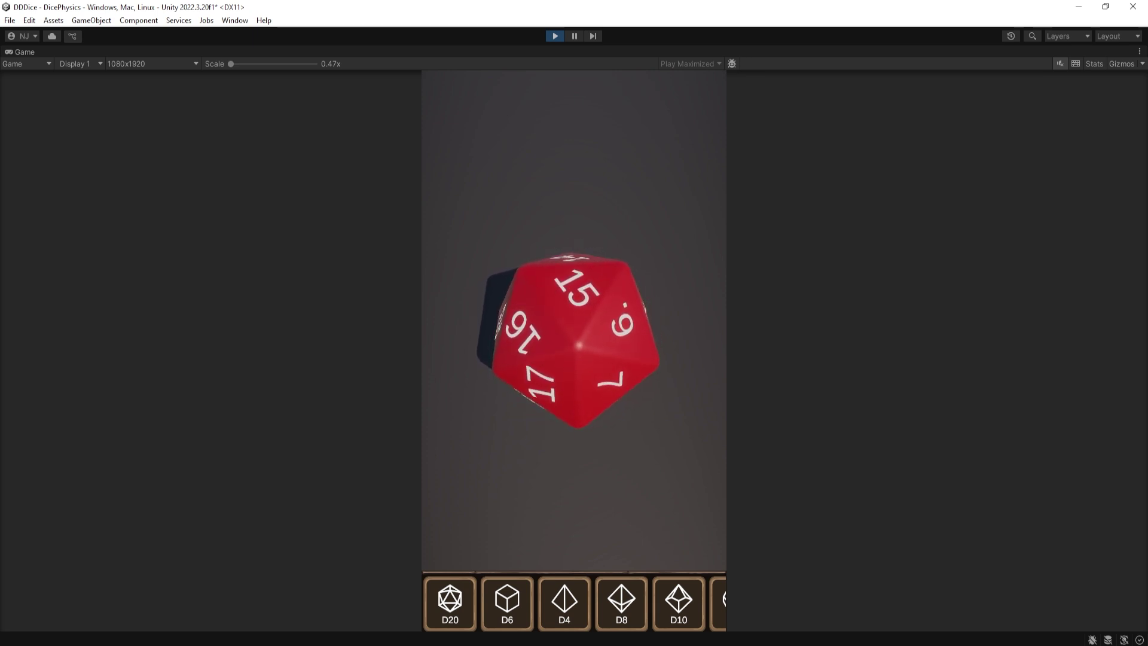
click(573, 450)
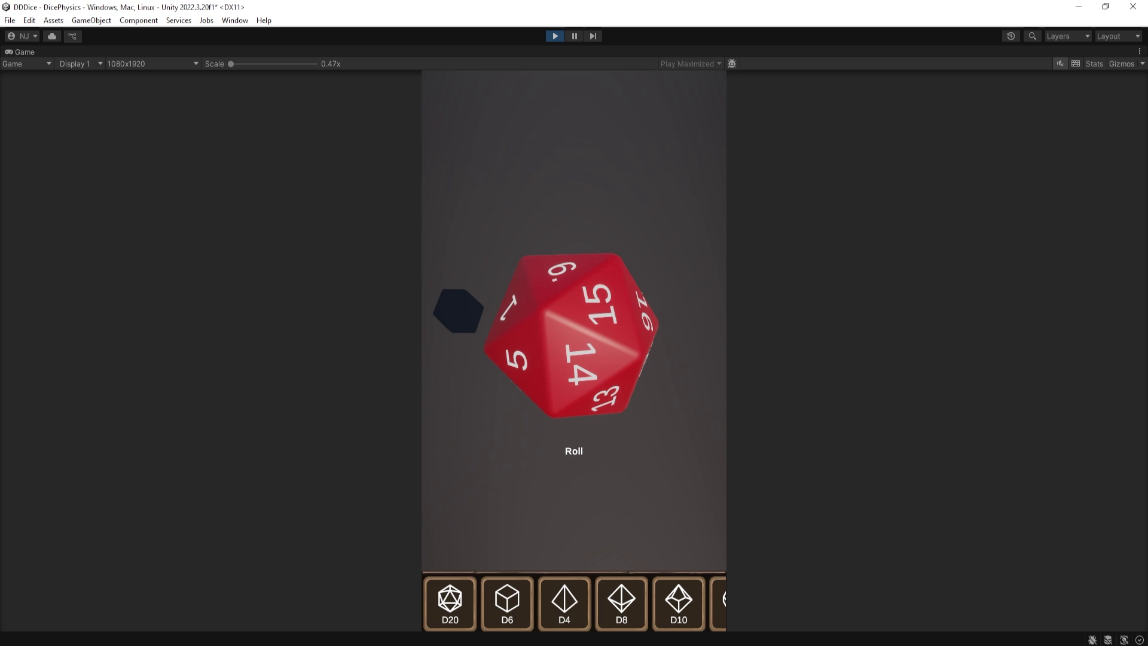
click(507, 603)
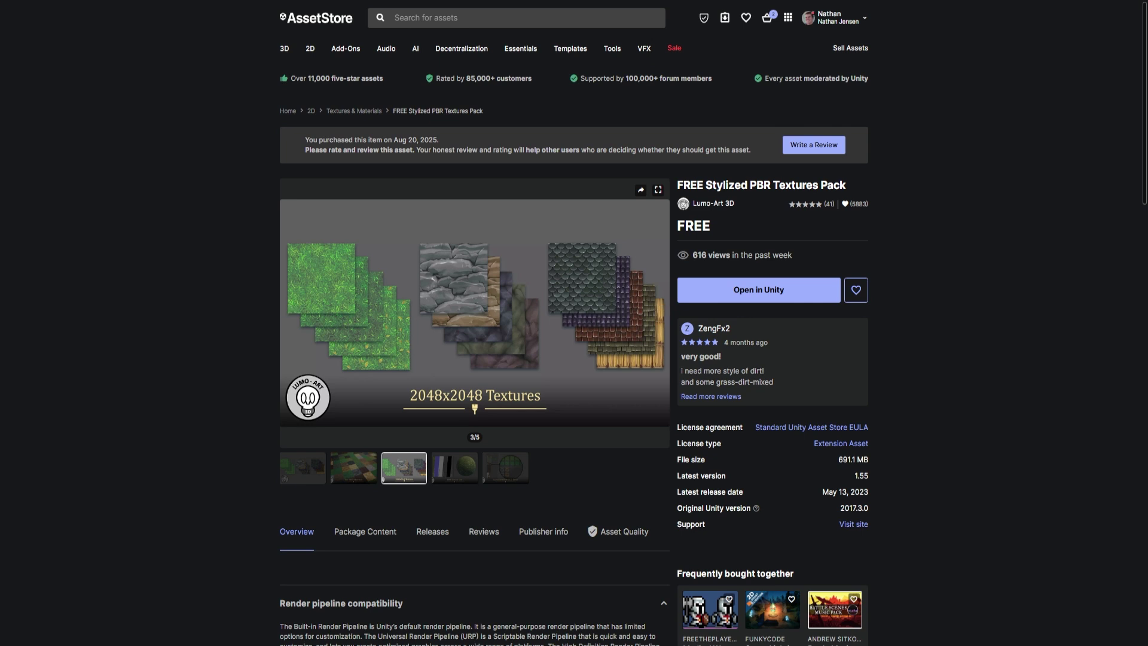
Import the Free Stylized Textures package and the FREE Stylized PBR Textures Pack into the project.
click(354, 468)
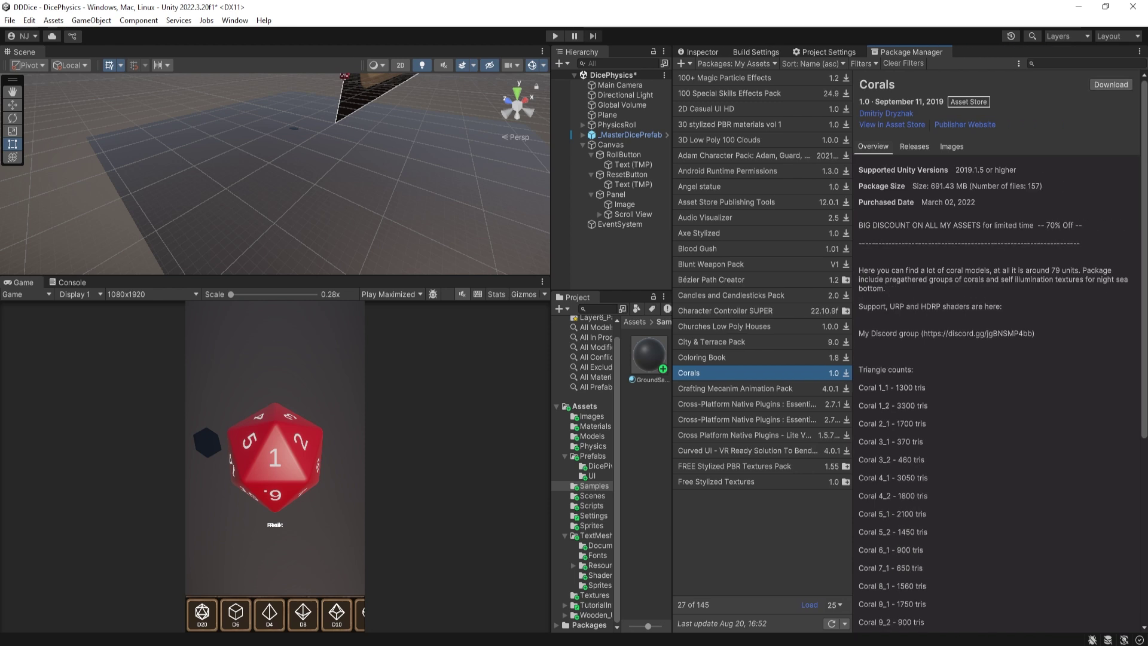
click(716, 481)
click(1051, 85)
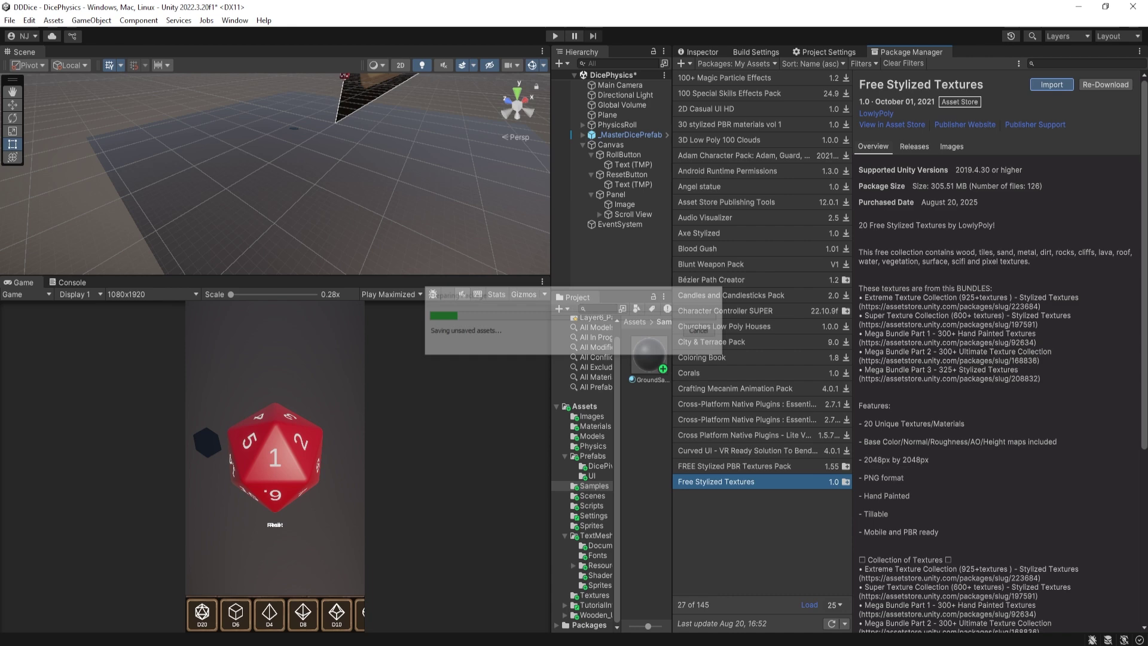
click(552, 304)
key(Up)
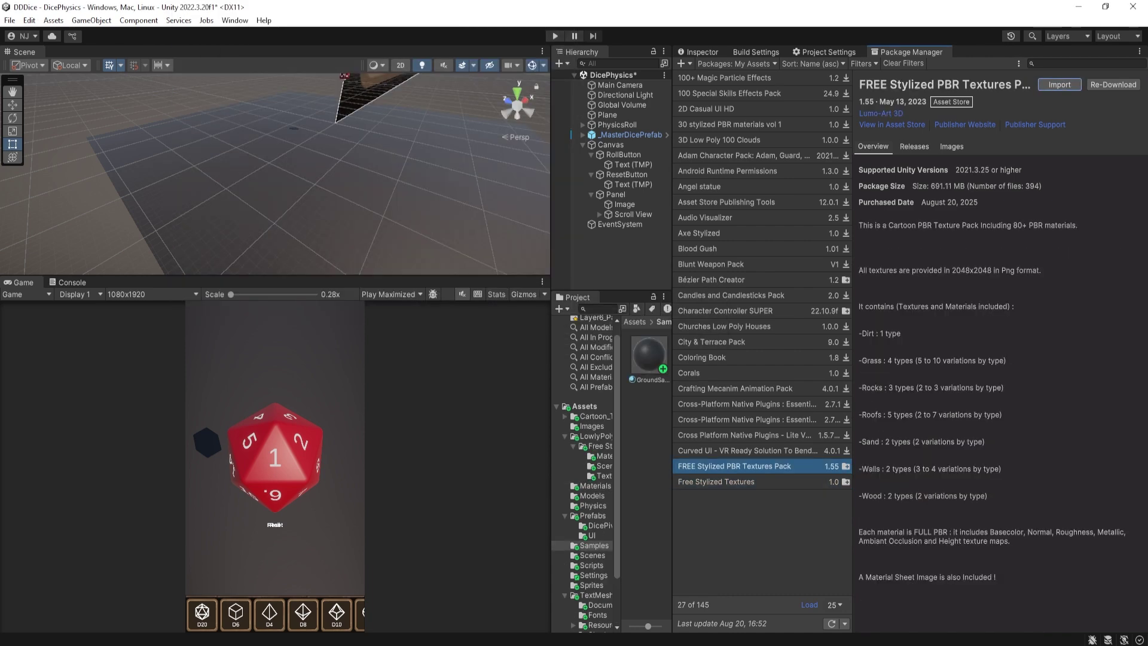
Open the materials folder of LowlyPoly's Free Stylized Textures, widen the asset browser and bring up the Inspector.
click(595, 436)
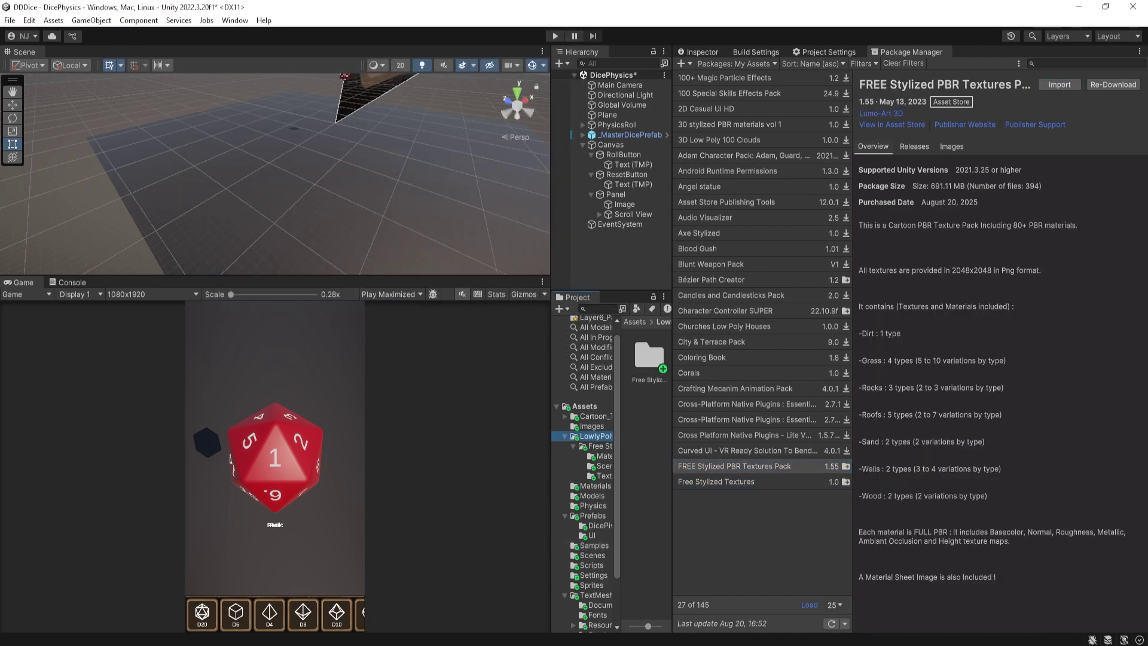
click(604, 456)
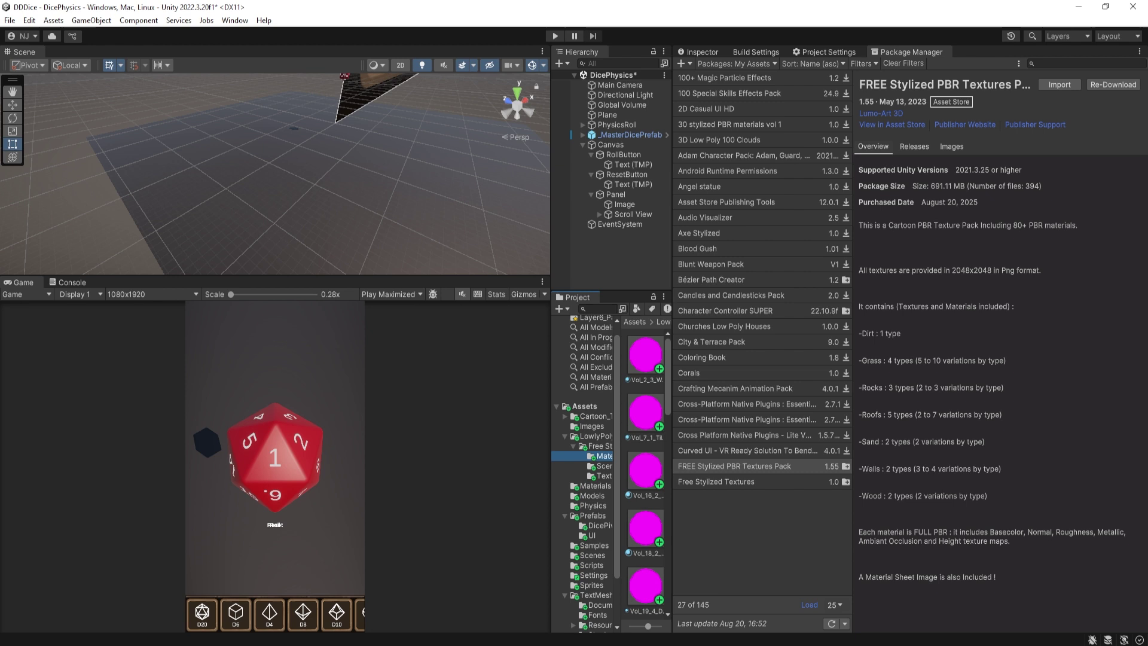
drag(671, 418, 794, 418)
click(824, 52)
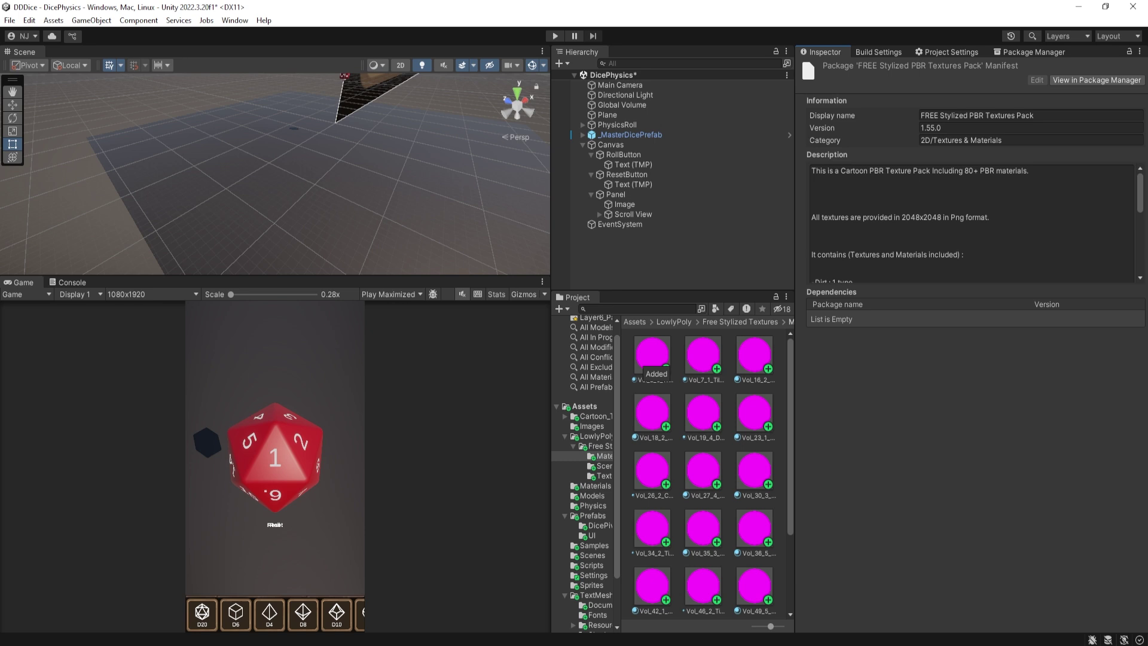
Change the shader of the Vol_2_3_Wood material to Universal Render Pipeline/Lit.
click(663, 364)
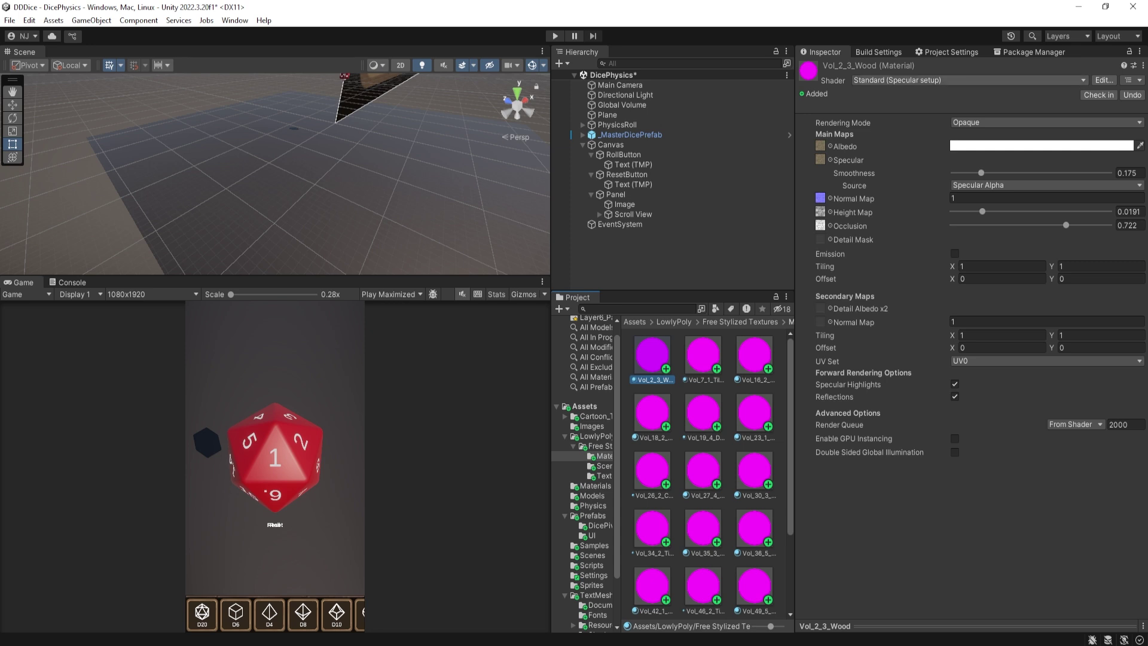
click(968, 80)
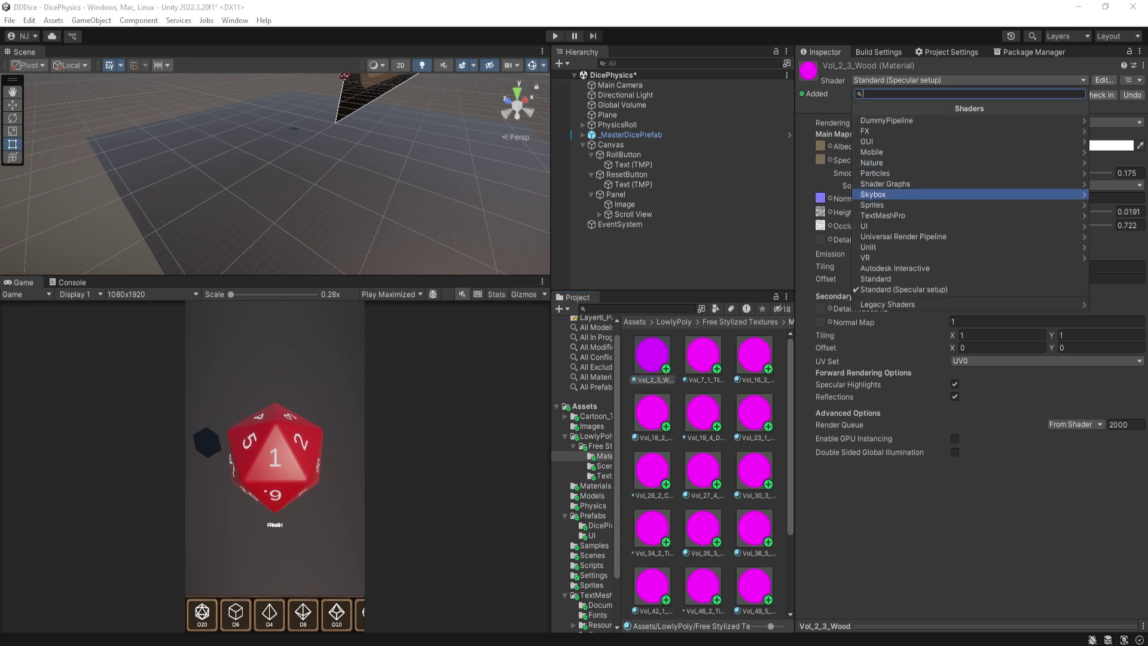
click(956, 236)
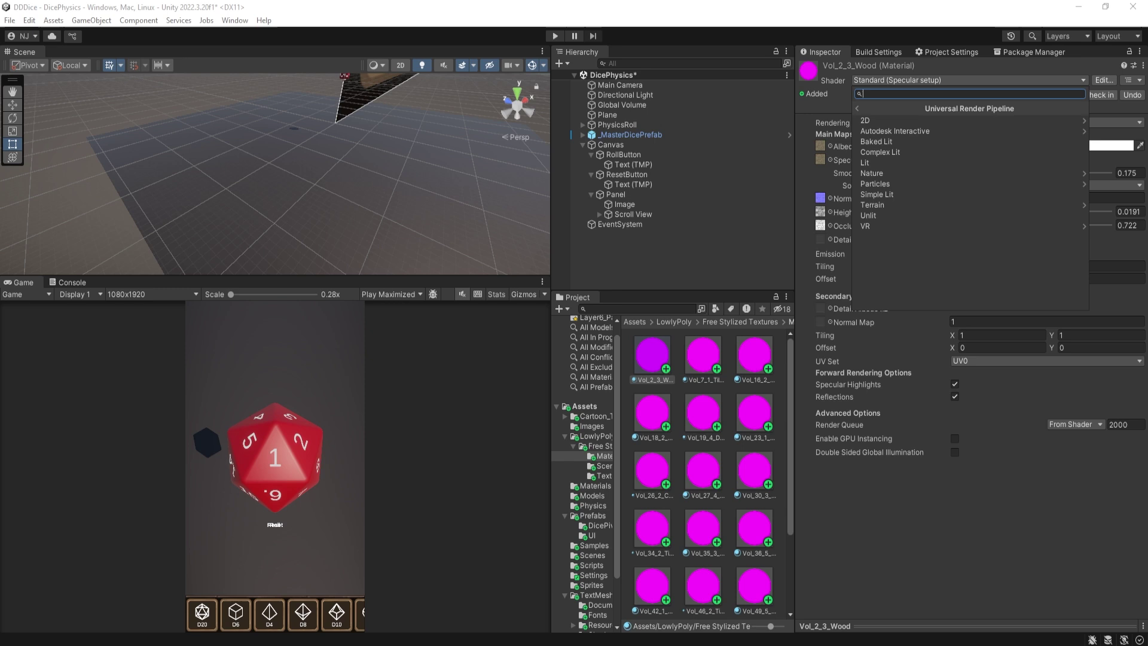
key(Up)
key(Up)
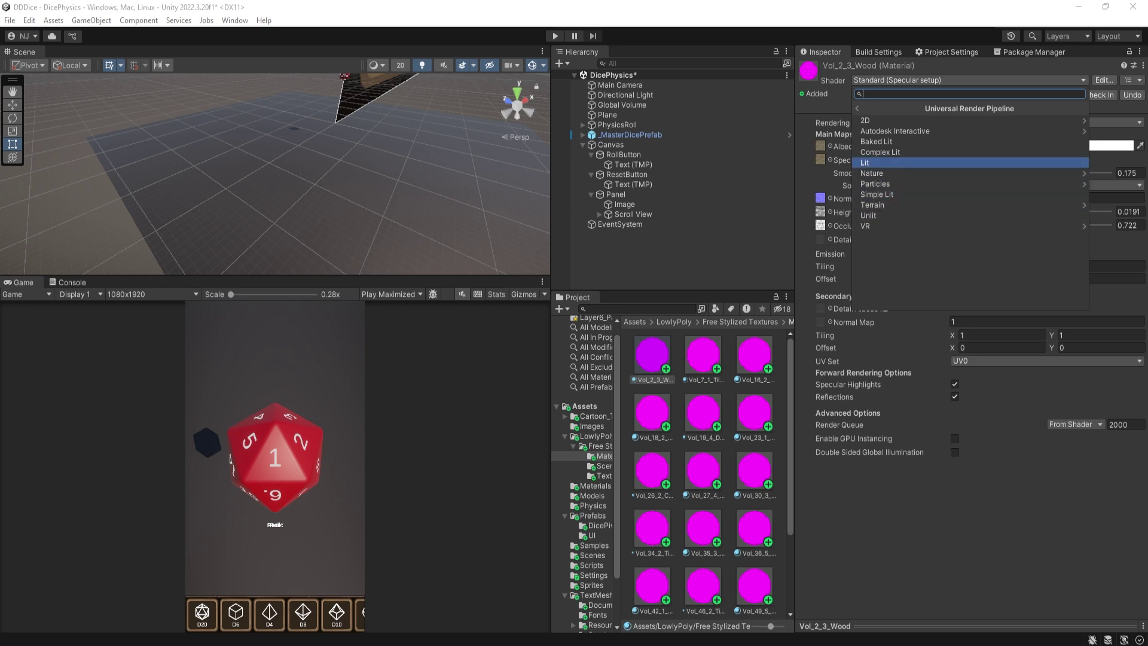
key(Return)
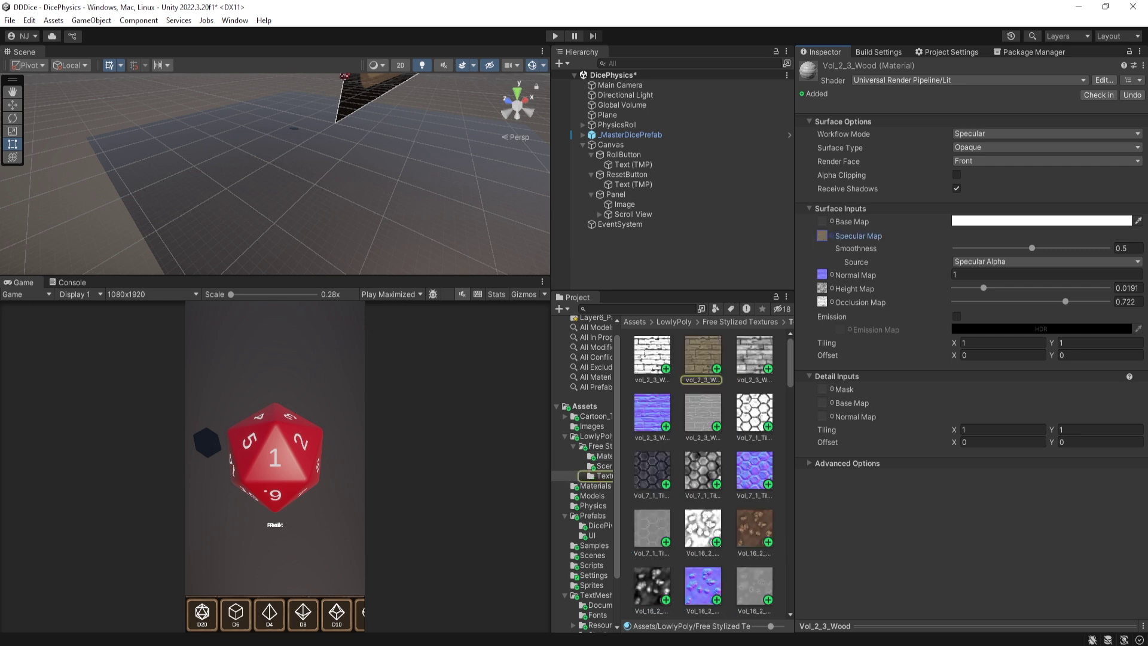
scroll(707, 474, down, 3)
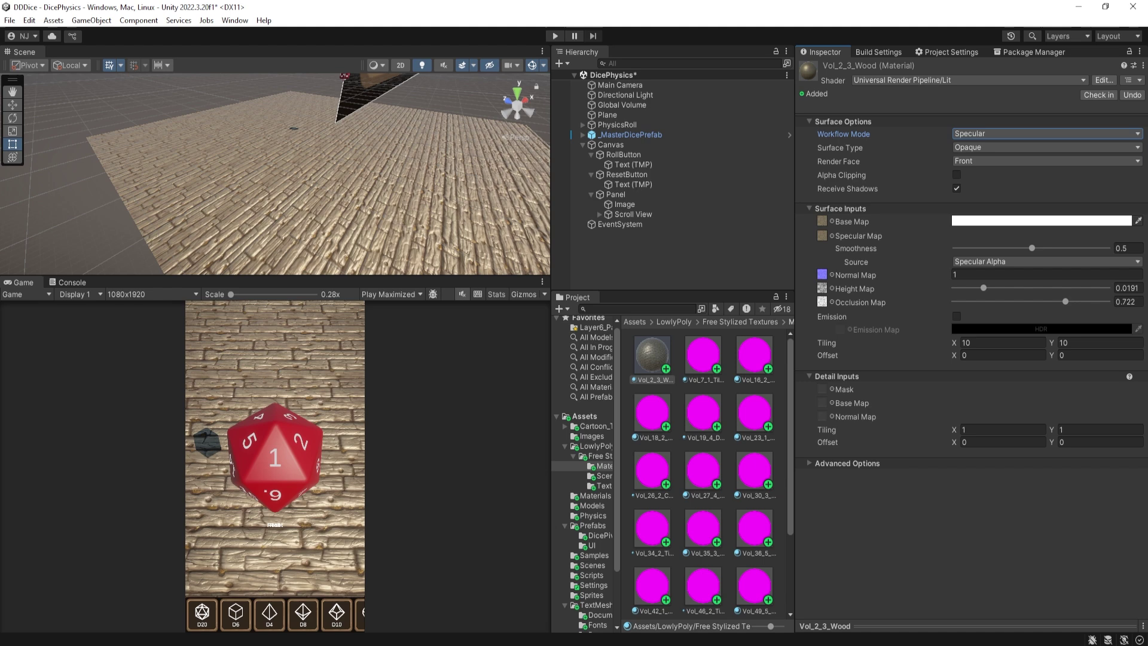
Convert the project's materials from Built-in to URP using the Render Pipeline Converter's Material Upgrade, and close the converter.
click(234, 20)
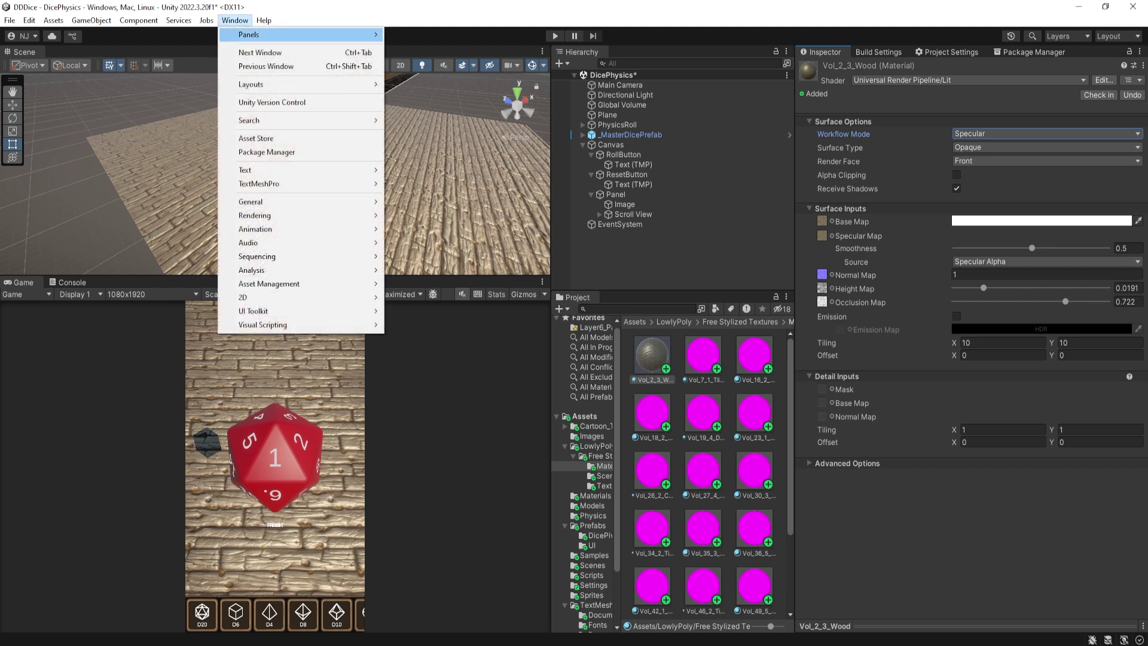
mouse_move(269, 215)
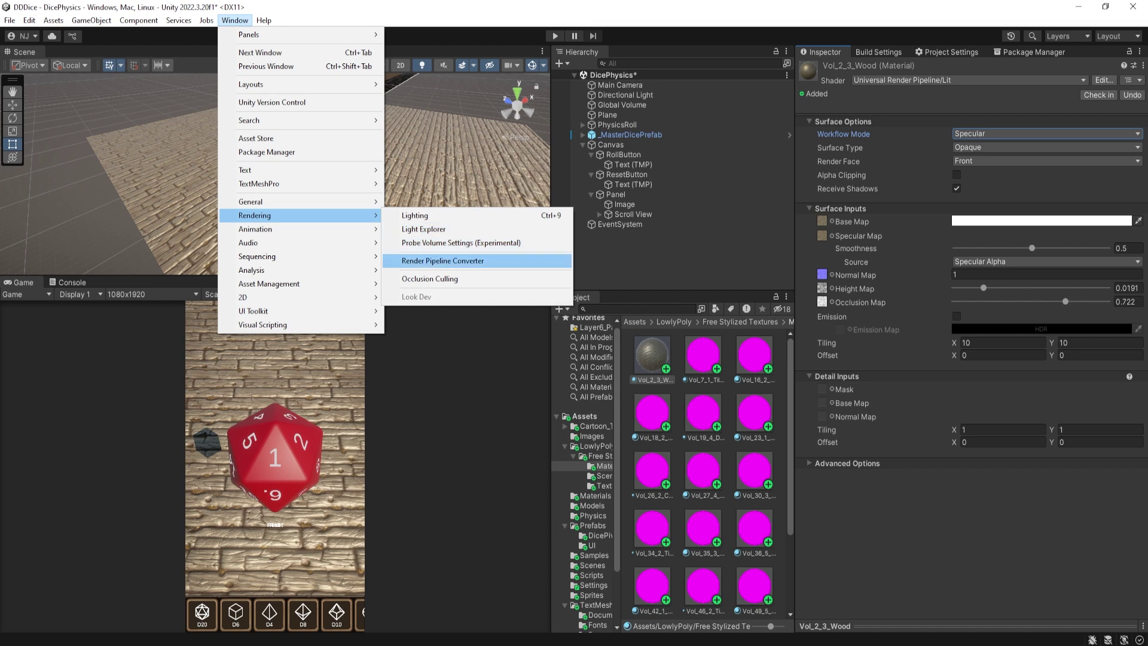
click(443, 261)
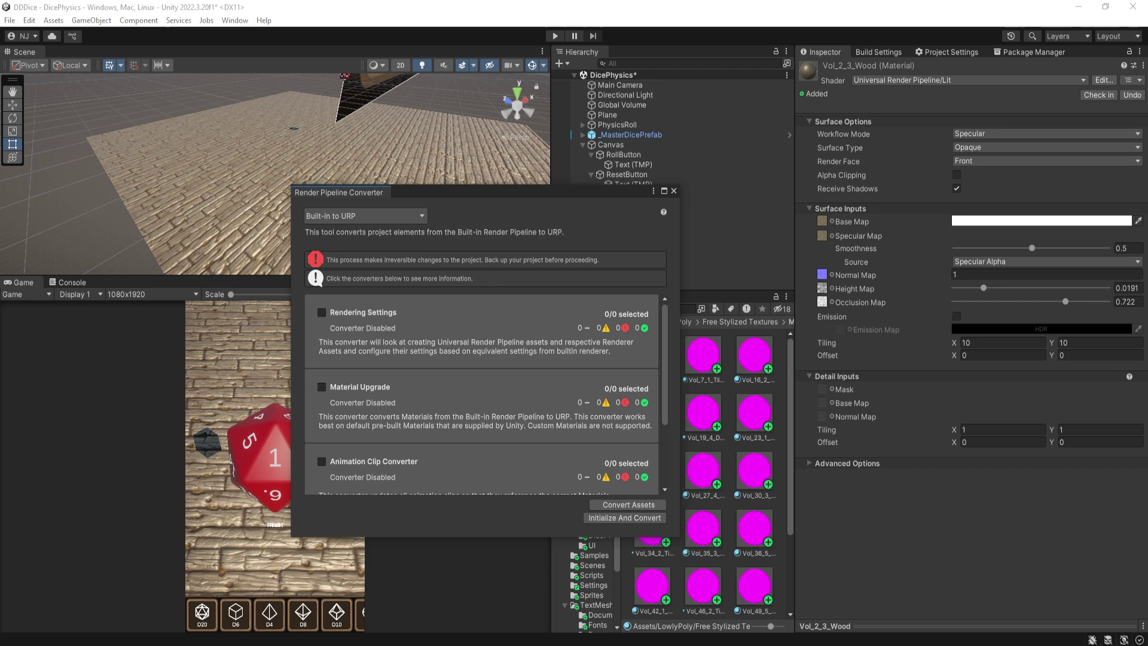
click(322, 386)
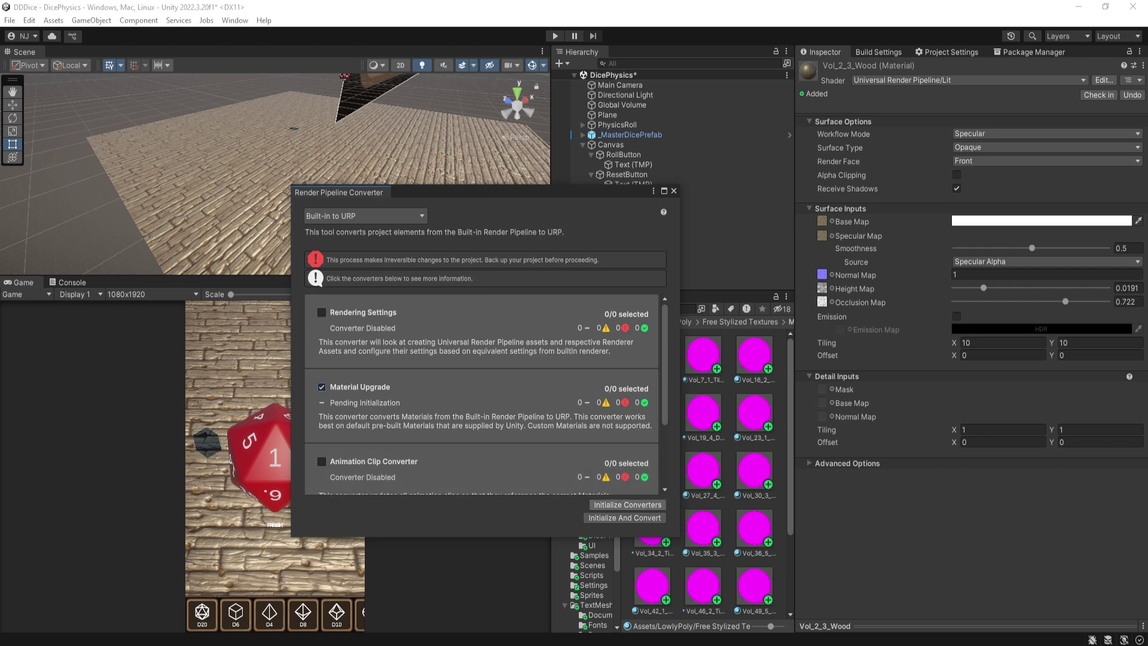
click(624, 517)
click(598, 354)
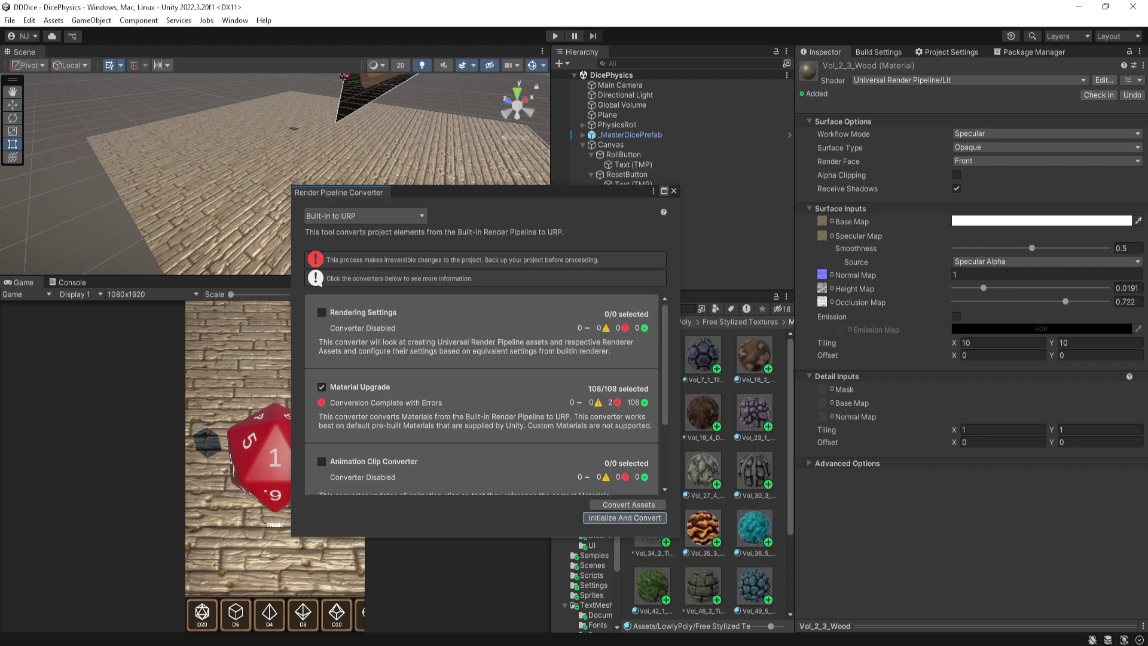
click(674, 191)
Apply the Vol_7_1_Tiles material to the ground plane.
click(703, 355)
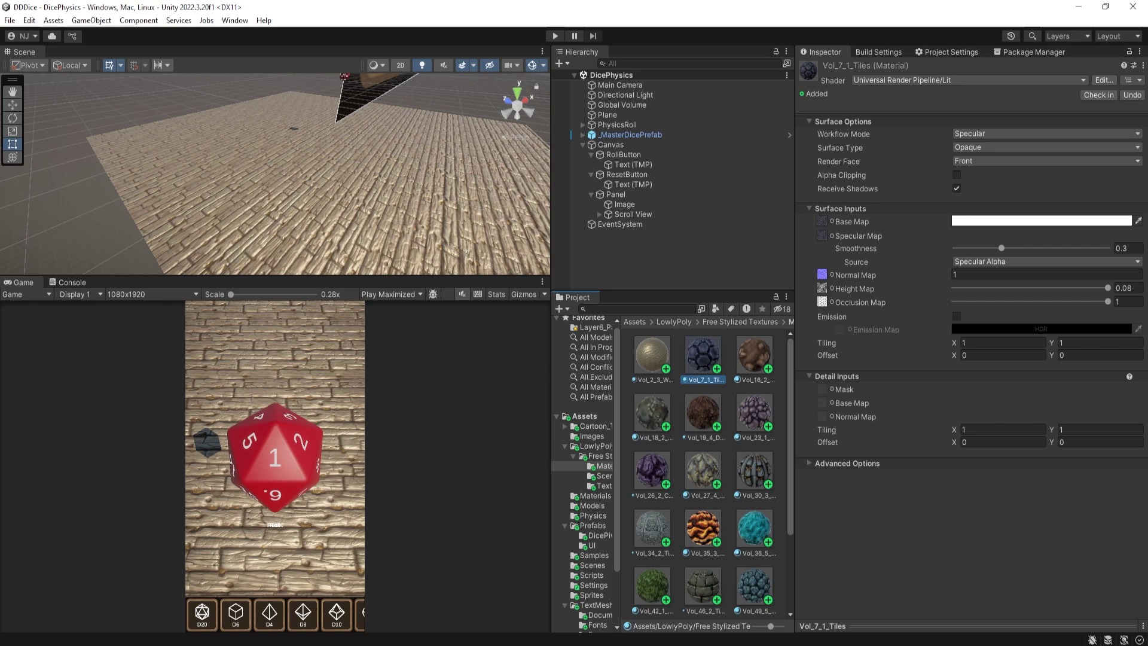
click(703, 413)
drag(703, 355, 382, 191)
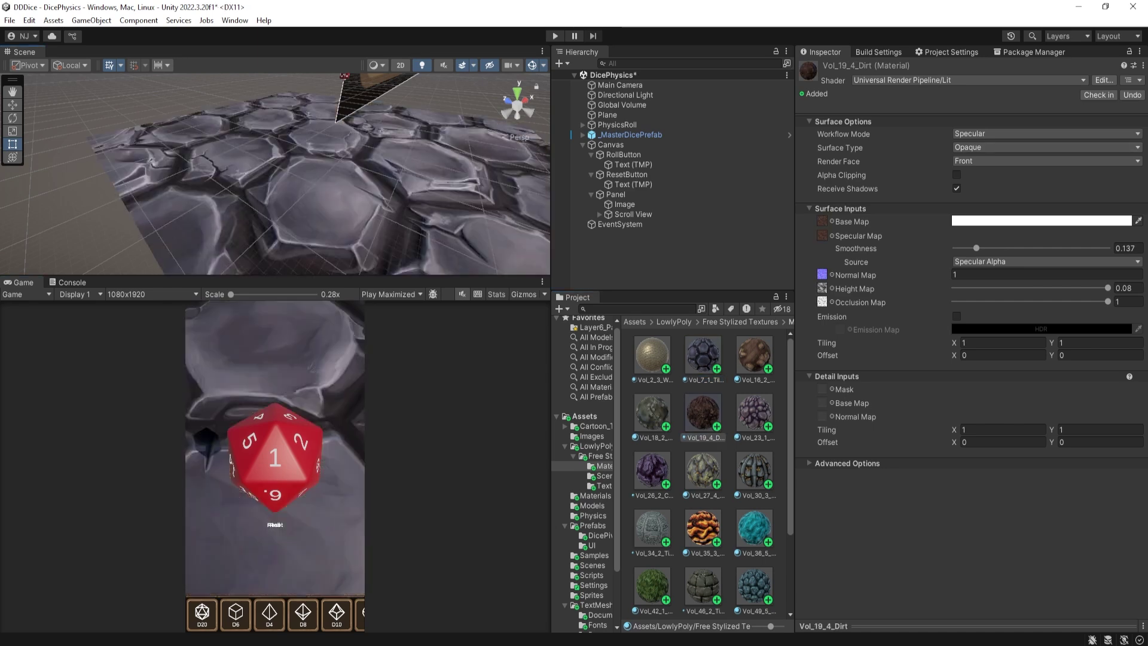
Set the tiling of the Vol_7_1_Tiles material to 10 and run the game to check the floor.
click(992, 343)
text(10)
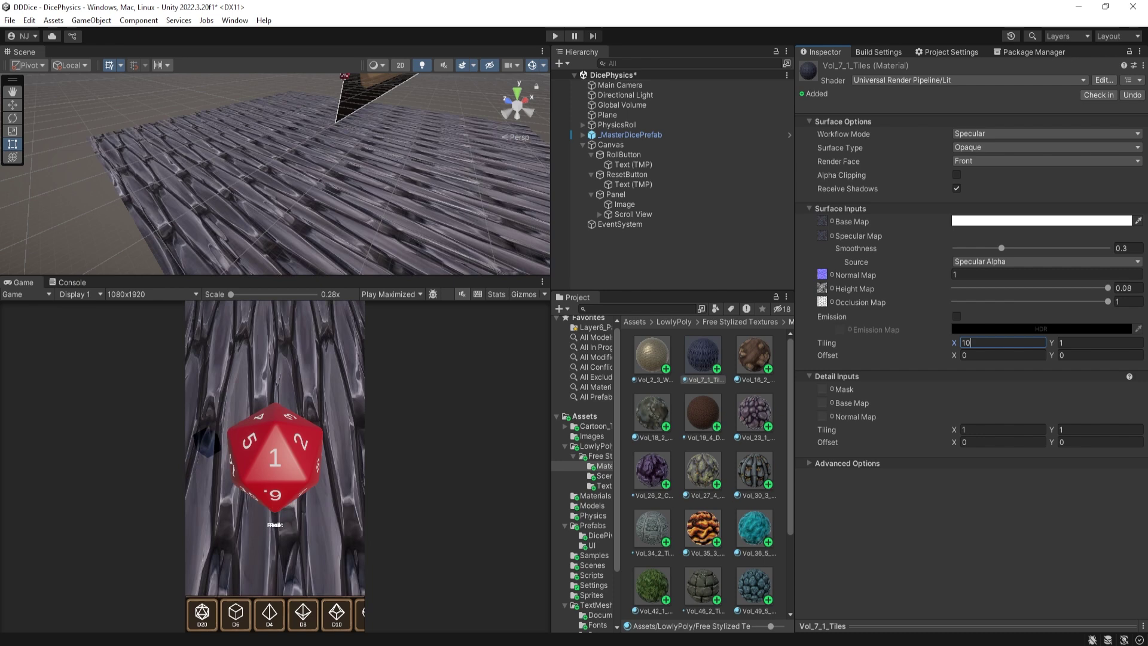
key(Return)
key(ctrl+p)
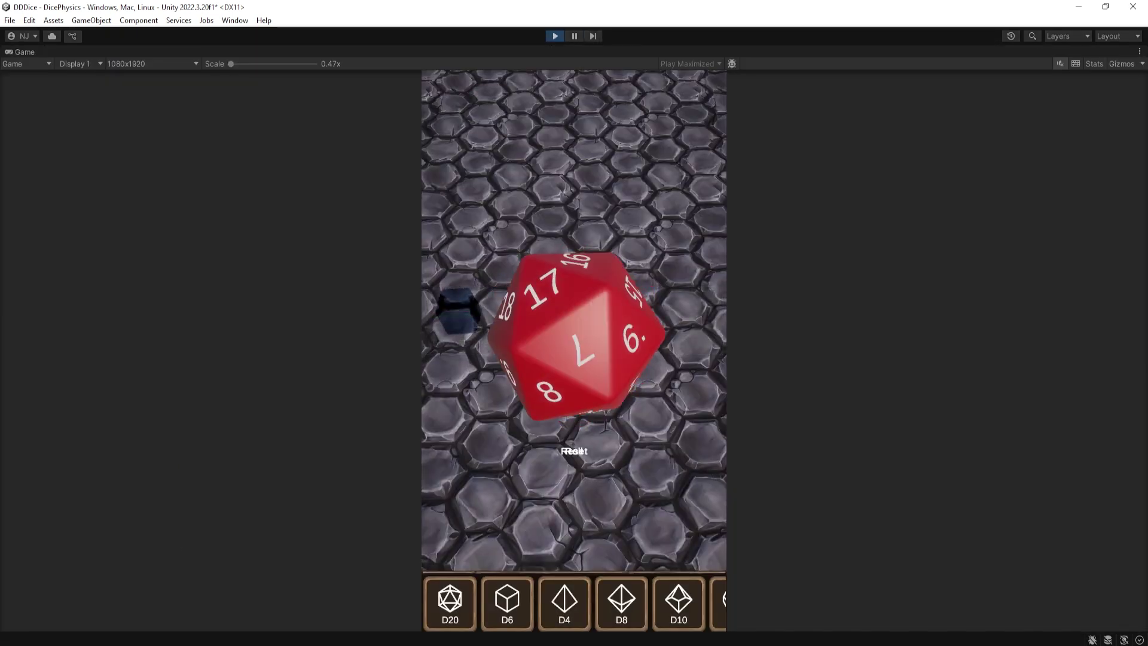